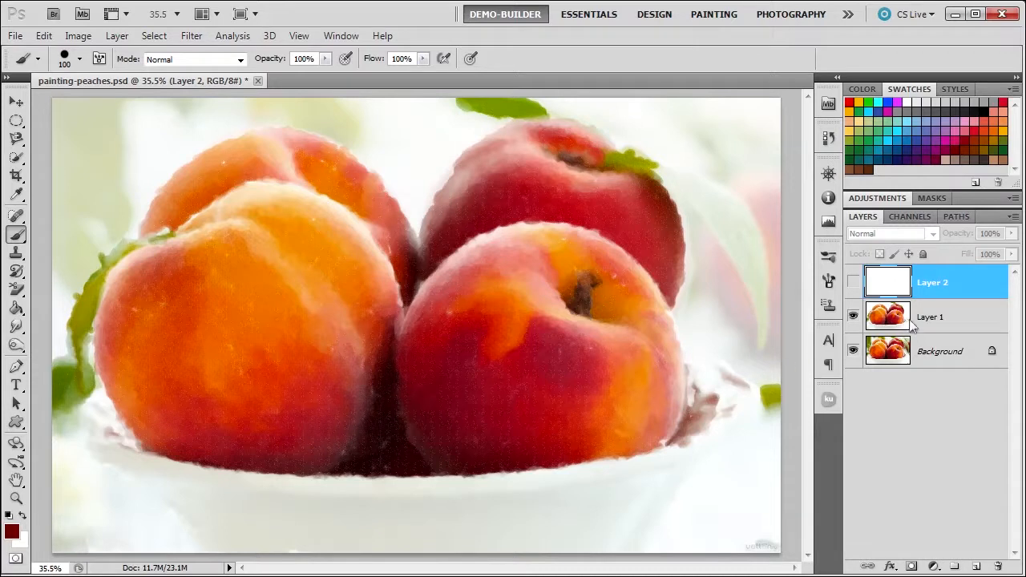
# - Show the white Layer 2 and hide Layer 1
pyautogui.click(854, 283)
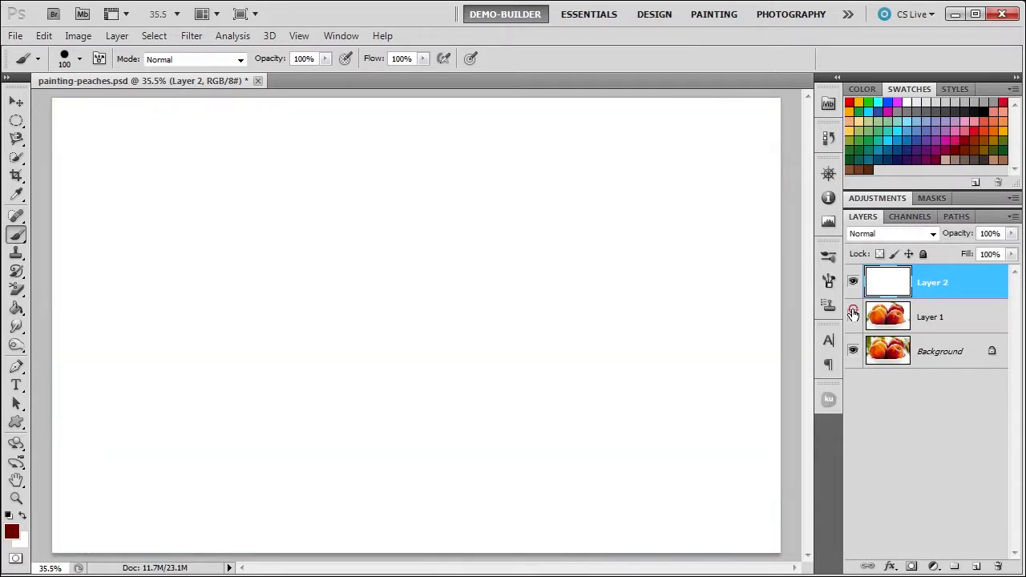
pyautogui.click(853, 315)
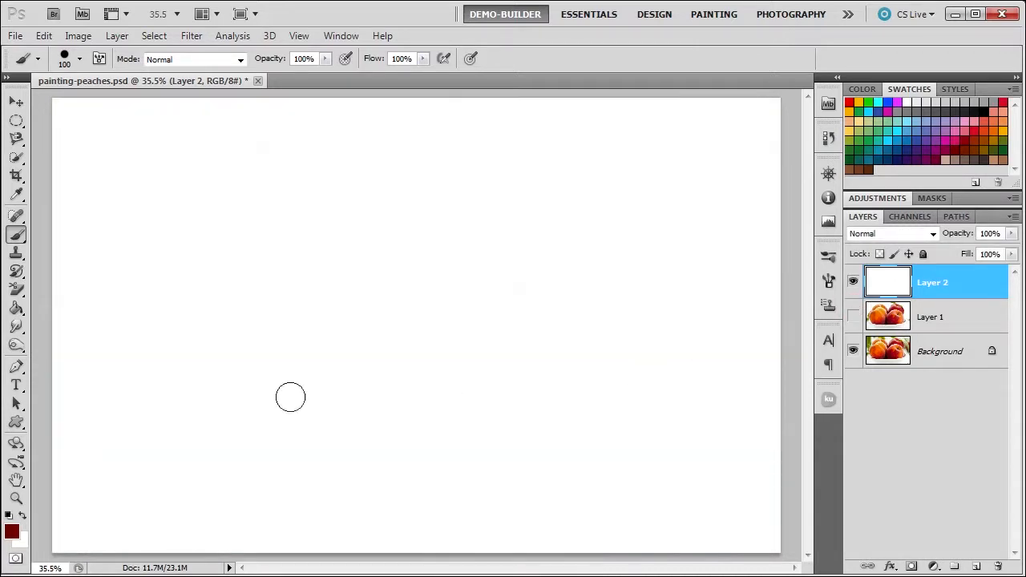
# - Activate the Brush tool and reset it to its default settings
pyautogui.rightClick(16, 235)
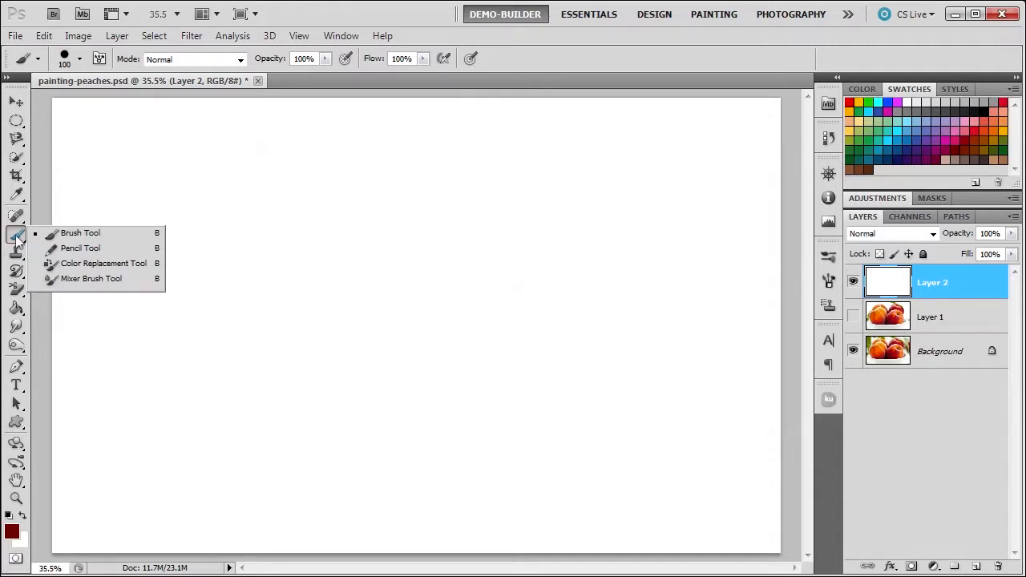
pyautogui.click(72, 235)
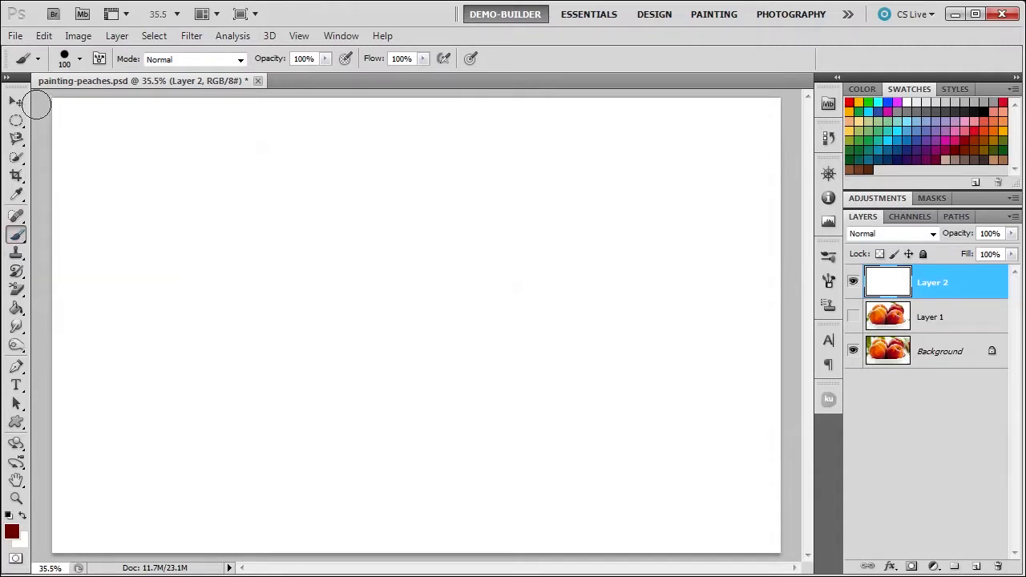
pyautogui.rightClick(40, 61)
pyautogui.click(76, 55)
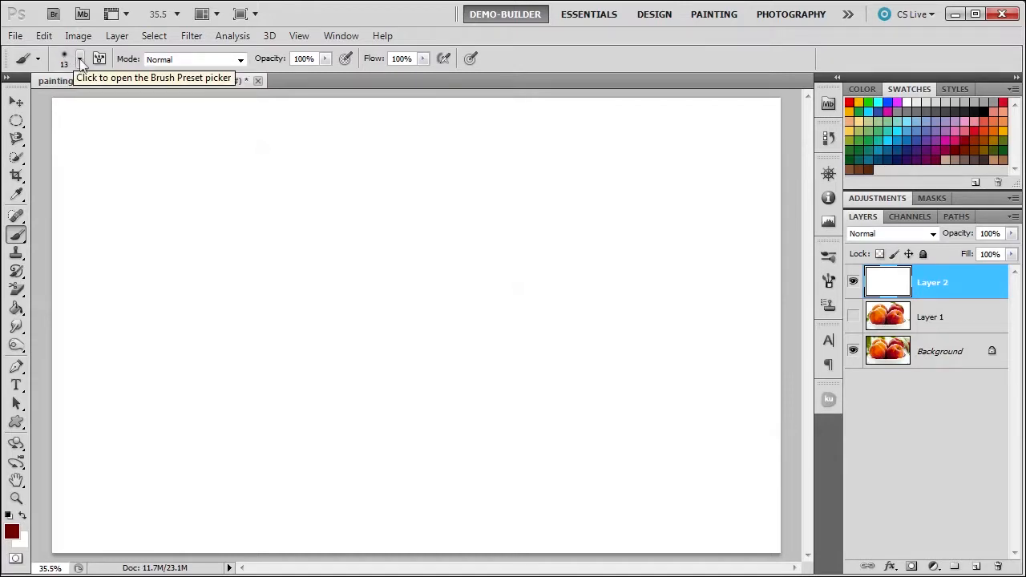
# - Set the brush size to 54 px and paint a soft horizontal dark red stroke near the top of Layer 2
pyautogui.click(80, 59)
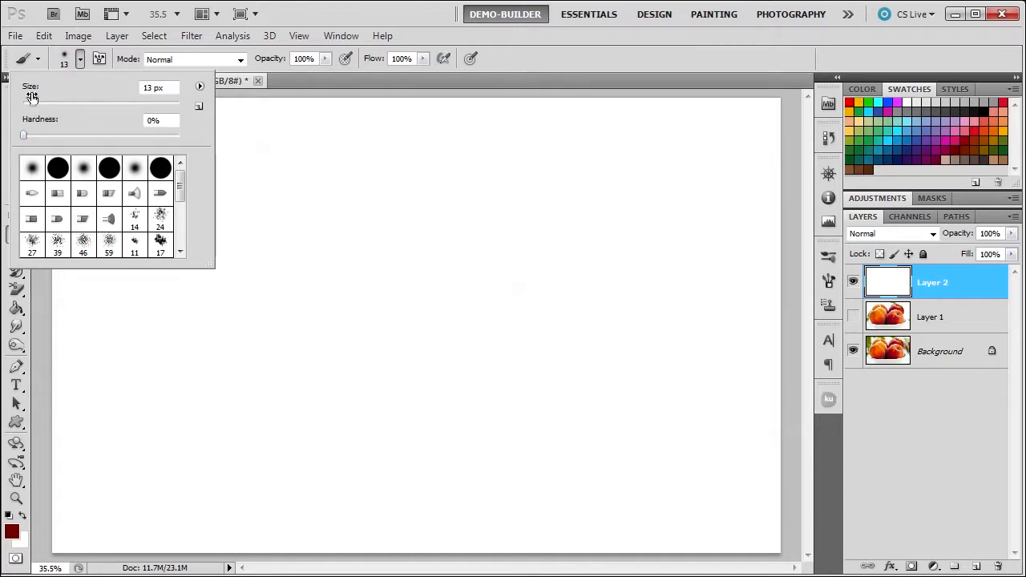
pyautogui.moveTo(33, 102)
pyautogui.mouseDown()
pyautogui.moveTo(51, 94)
pyautogui.moveTo(65, 102)
pyautogui.mouseUp()
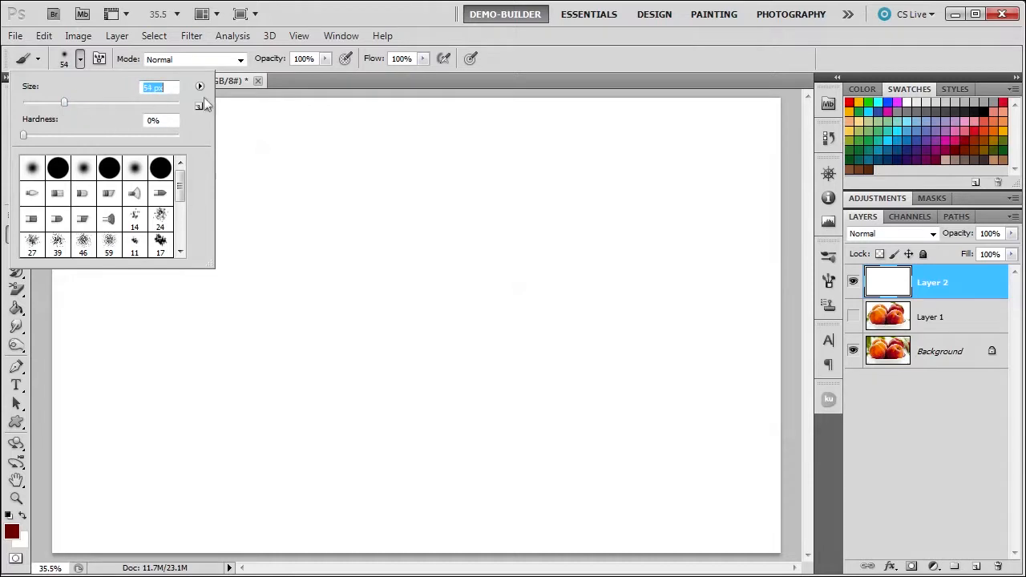
pyautogui.click(549, 40)
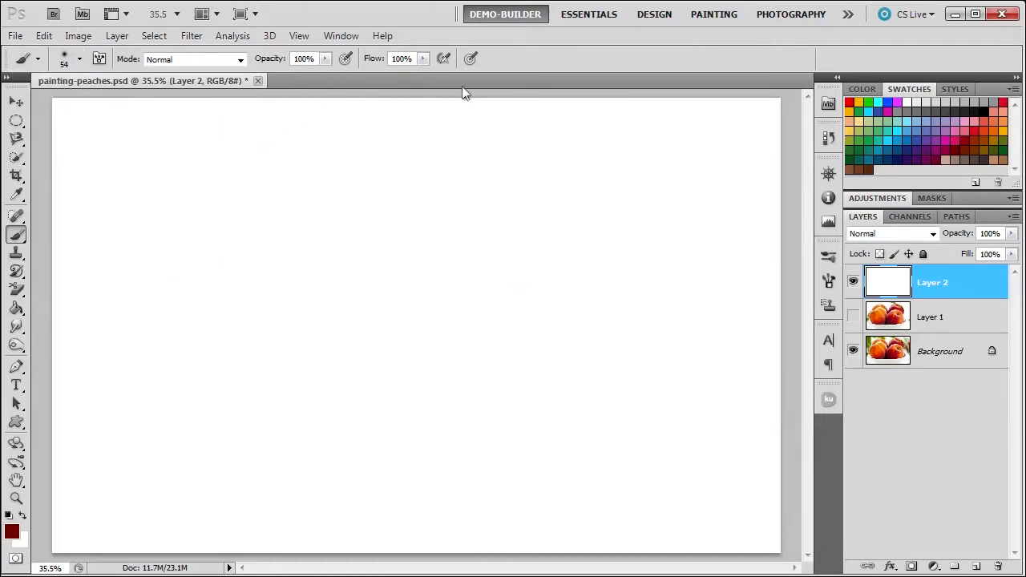
pyautogui.moveTo(79, 142); pyautogui.dragTo(361, 145)
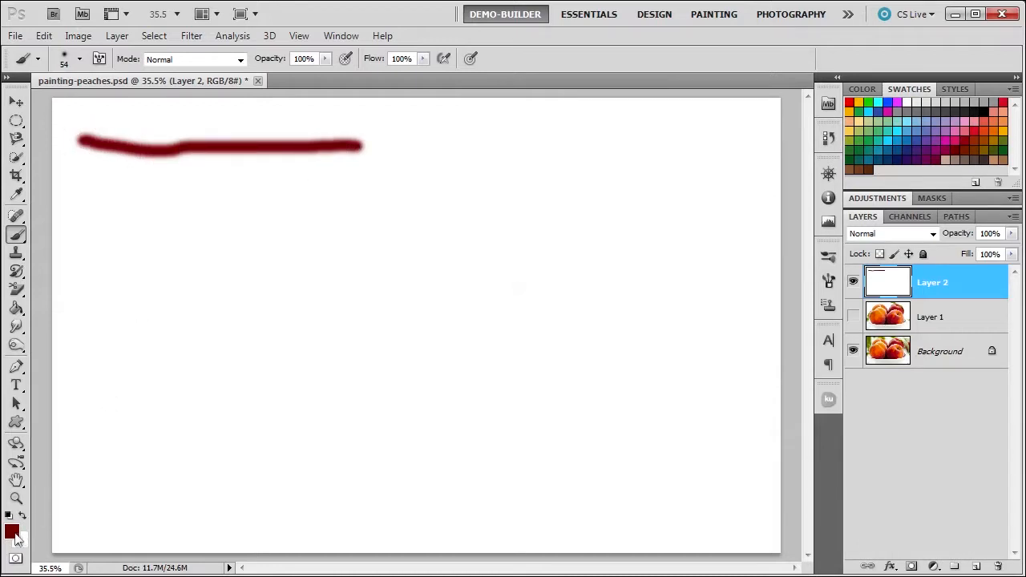
# - Set the brush hardness to 100% and paint a hard-edged horizontal stroke below the first one
pyautogui.click(81, 61)
pyautogui.moveTo(23, 134); pyautogui.dragTo(197, 134)
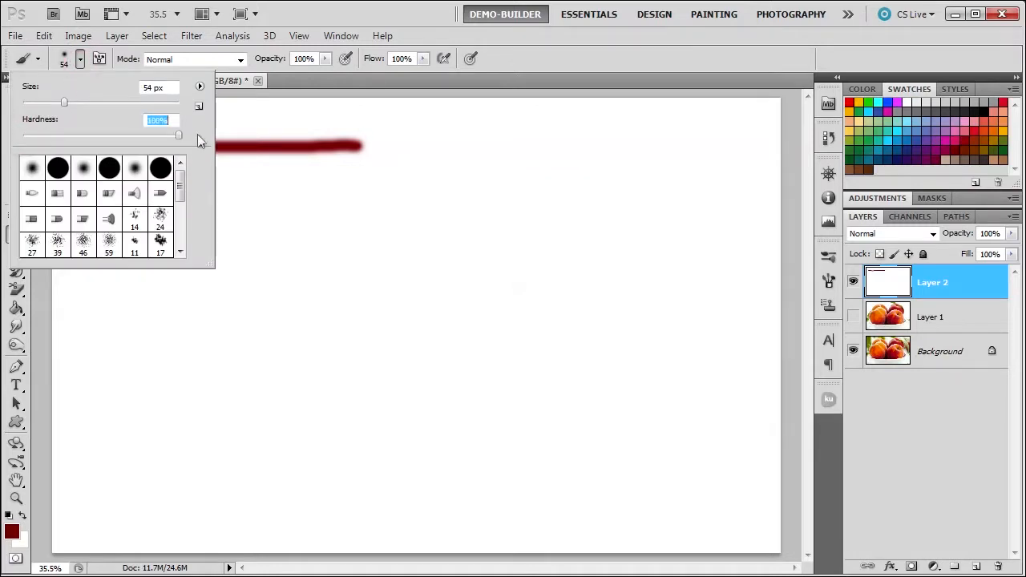
pyautogui.click(546, 52)
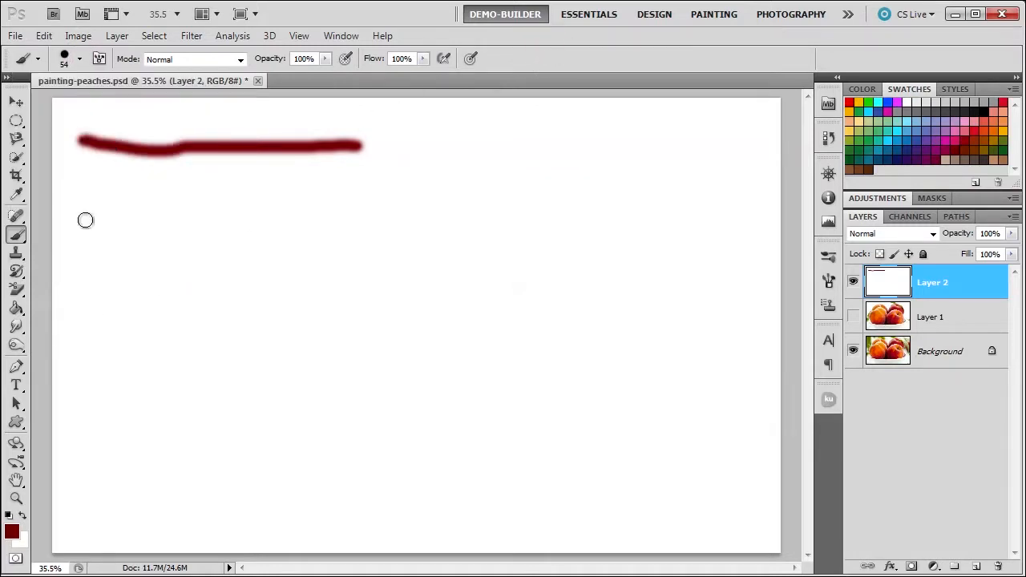
pyautogui.moveTo(90, 193); pyautogui.dragTo(378, 190)
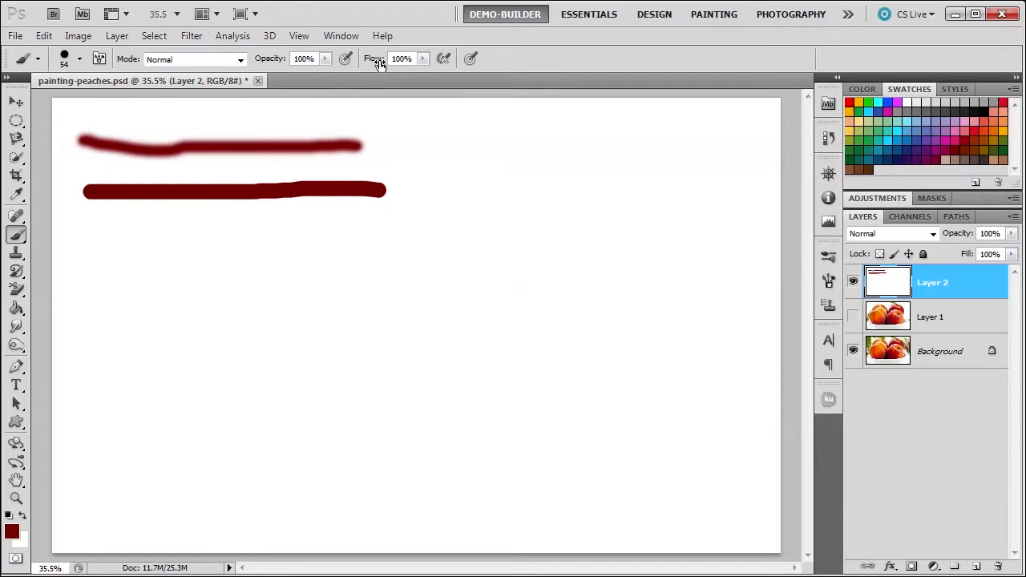
# - Enable airbrush mode with brush hardness at 2% and paint a soft horizontal stroke below the hard-edged one
pyautogui.click(443, 59)
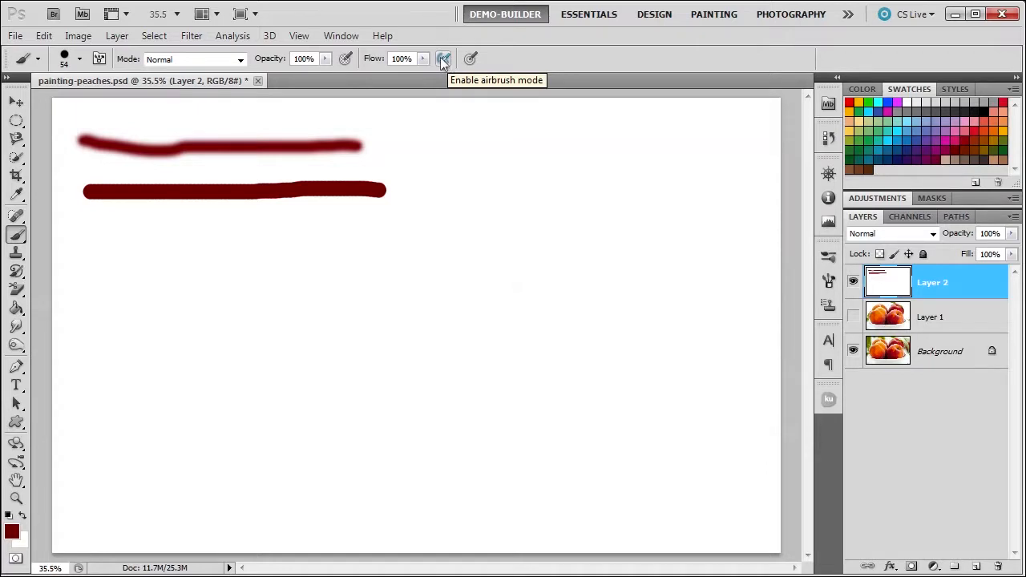
pyautogui.click(80, 59)
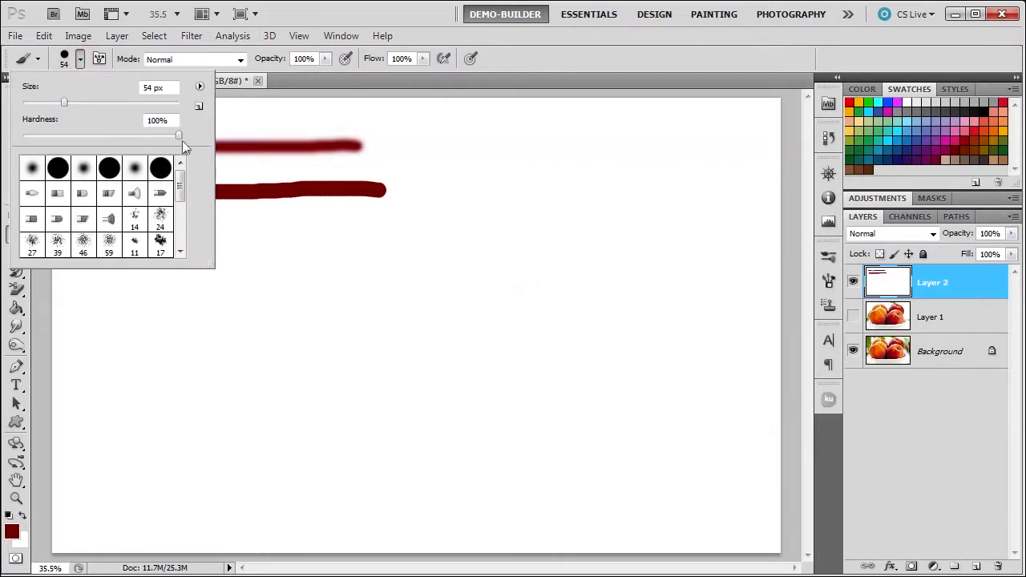
pyautogui.moveTo(178, 140); pyautogui.dragTo(25, 138)
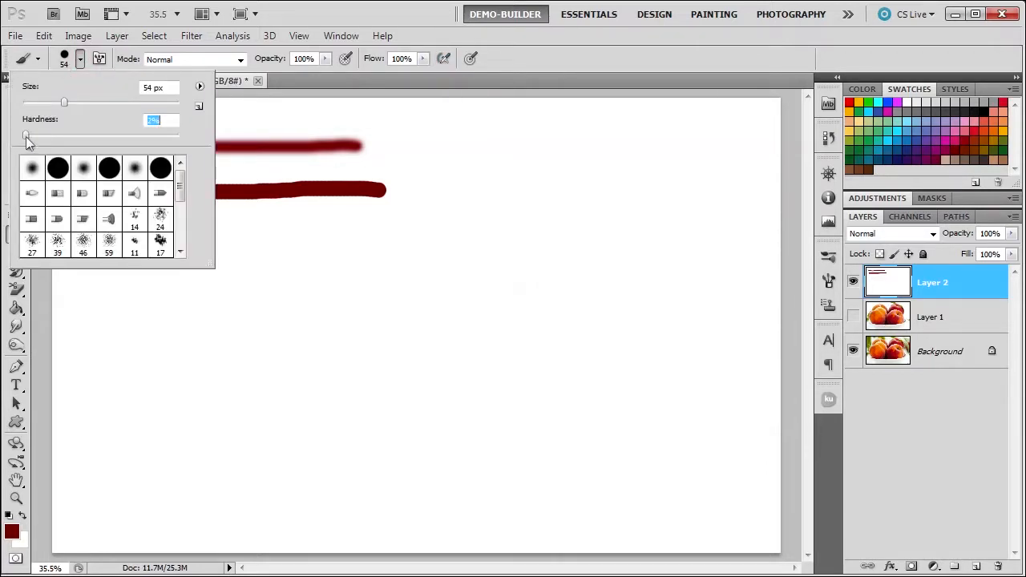
pyautogui.click(550, 57)
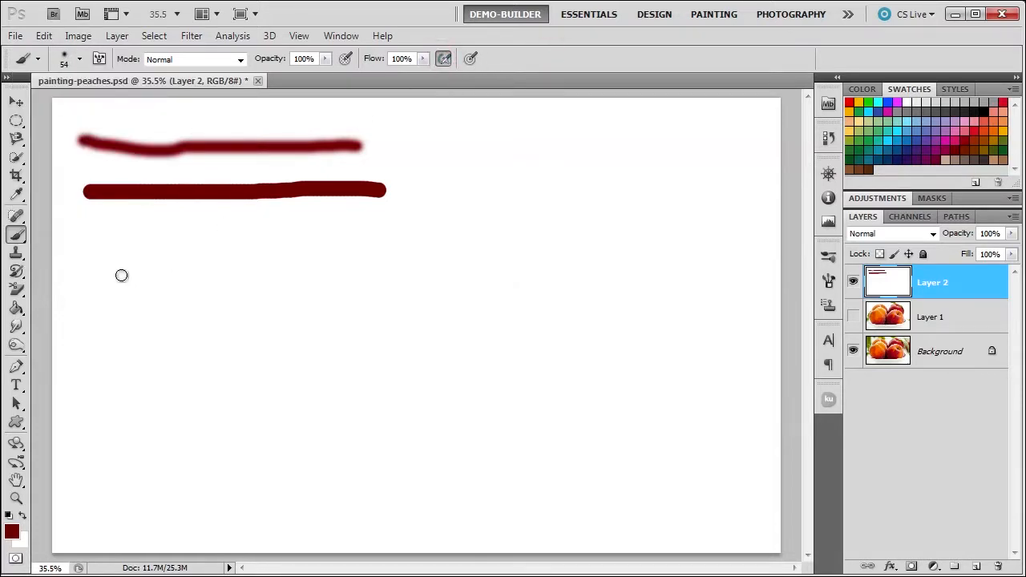
pyautogui.click(104, 247)
pyautogui.moveTo(111, 247)
pyautogui.mouseDown()
pyautogui.moveTo(385, 251)
pyautogui.moveTo(340, 235)
pyautogui.mouseUp()
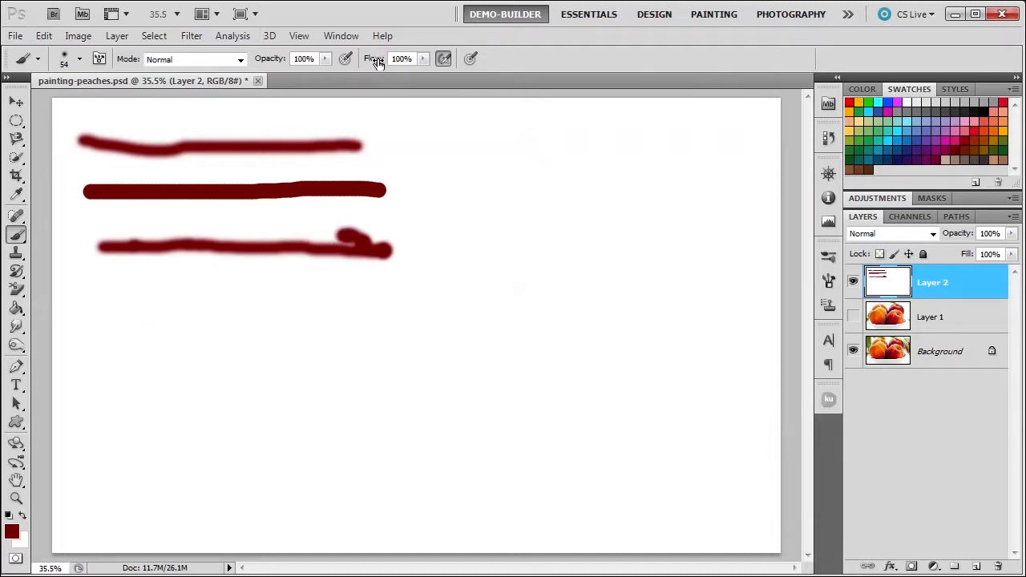
# - Set the flow to 49% and the brush size to 150 px, and paint an airbrush stroke with paint build-up below the others
pyautogui.moveTo(377, 64); pyautogui.dragTo(344, 65)
pyautogui.press(']')
pyautogui.press(']')
pyautogui.press(']')
pyautogui.press(']')
pyautogui.press(']')
pyautogui.press(']')
pyautogui.press(']')
pyautogui.moveTo(374, 63); pyautogui.dragTo(363, 64)
pyautogui.moveTo(91, 316); pyautogui.dragTo(284, 320)
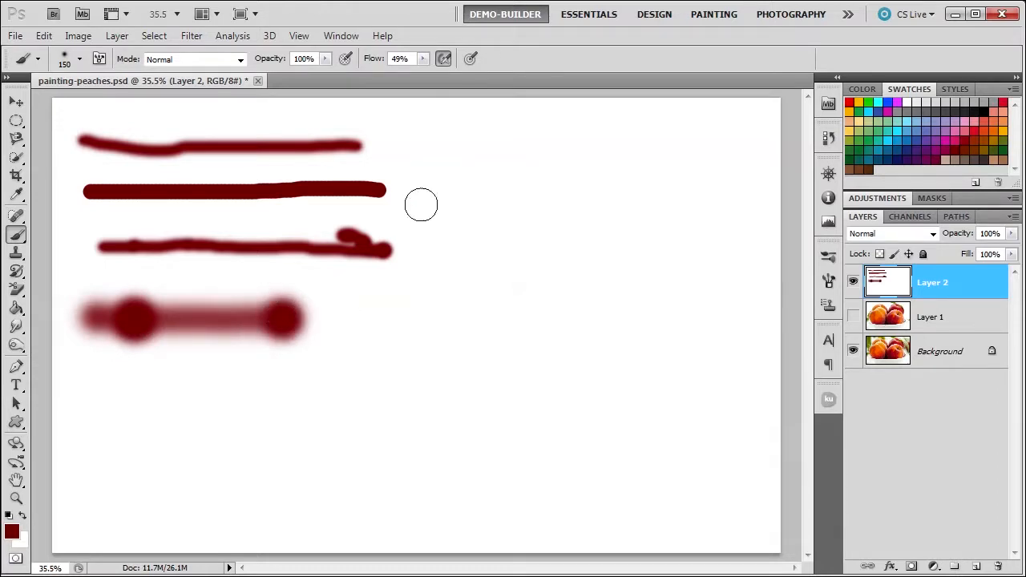
# - Turn off airbrush mode and clear the strokes by filling Layer 2 with the white background color
pyautogui.click(444, 59)
pyautogui.hotkey('ctrl', 'BackSpace')
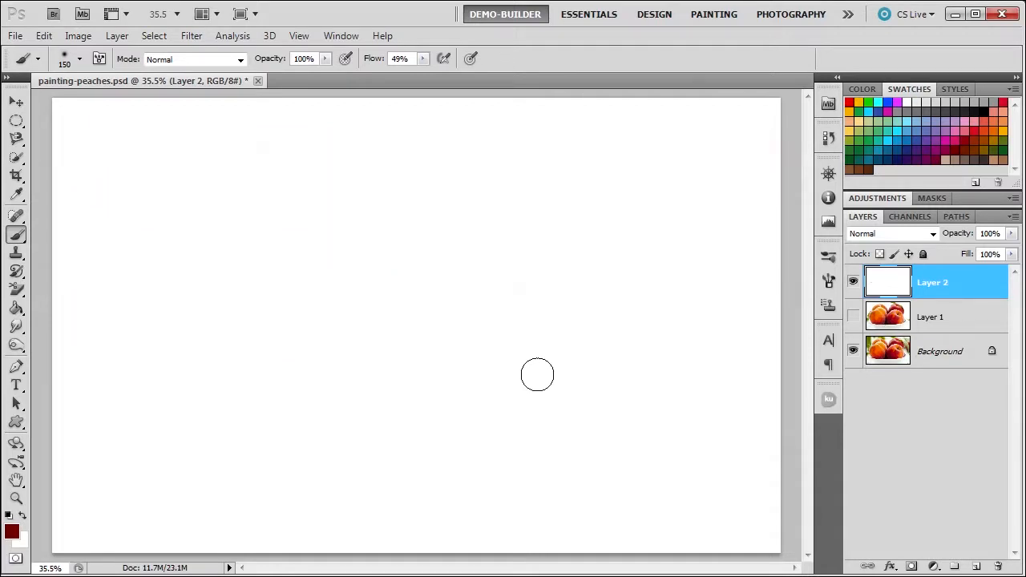
# - Set the brush size to 123 px and paint a soft horizontal stroke that goes from thin to thick with pen pressure
pyautogui.click(80, 60)
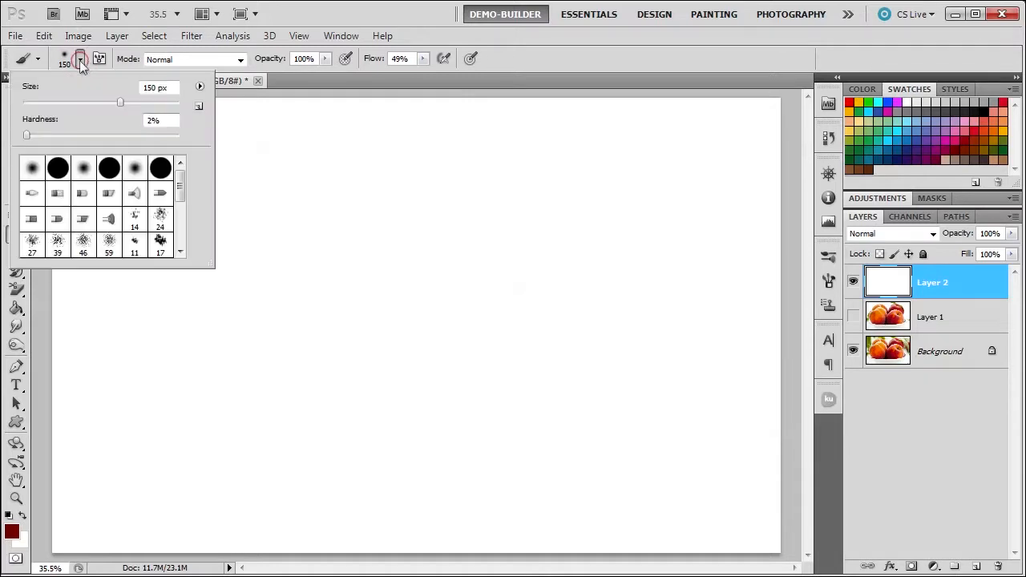
pyautogui.moveTo(121, 104); pyautogui.dragTo(111, 105)
pyautogui.click(573, 63)
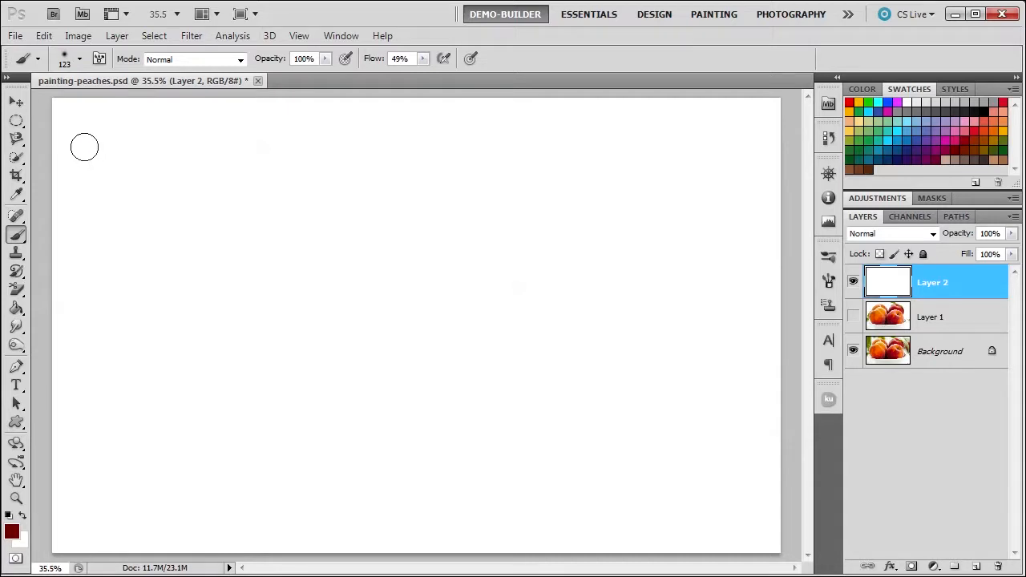
pyautogui.moveTo(83, 147)
pyautogui.mouseDown()
pyautogui.moveTo(417, 144)
pyautogui.moveTo(439, 154)
pyautogui.mouseUp()
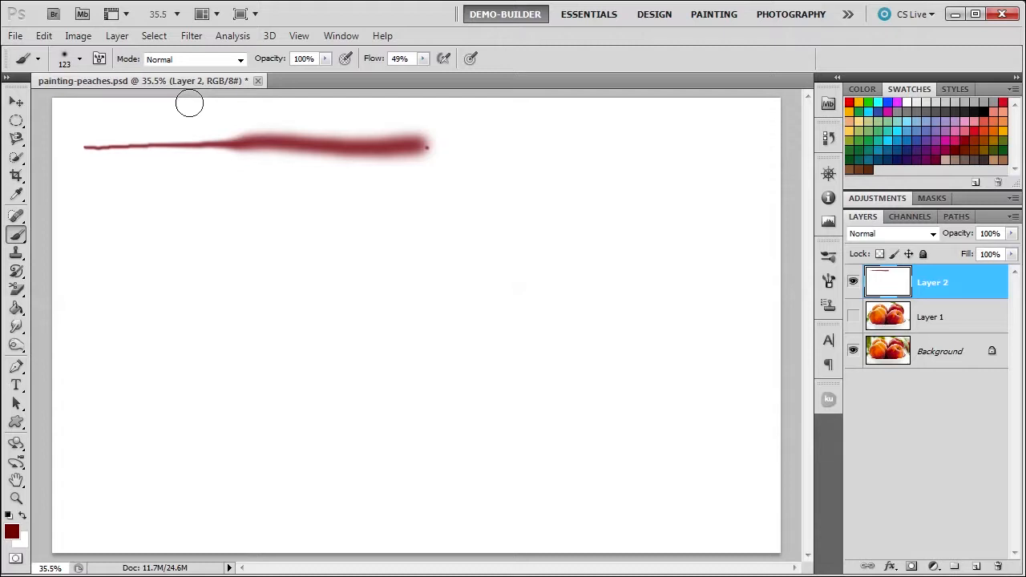
# - Set the brush hardness to 100% and paint a longer stroke of varying pen pressure below the soft one
pyautogui.click(80, 64)
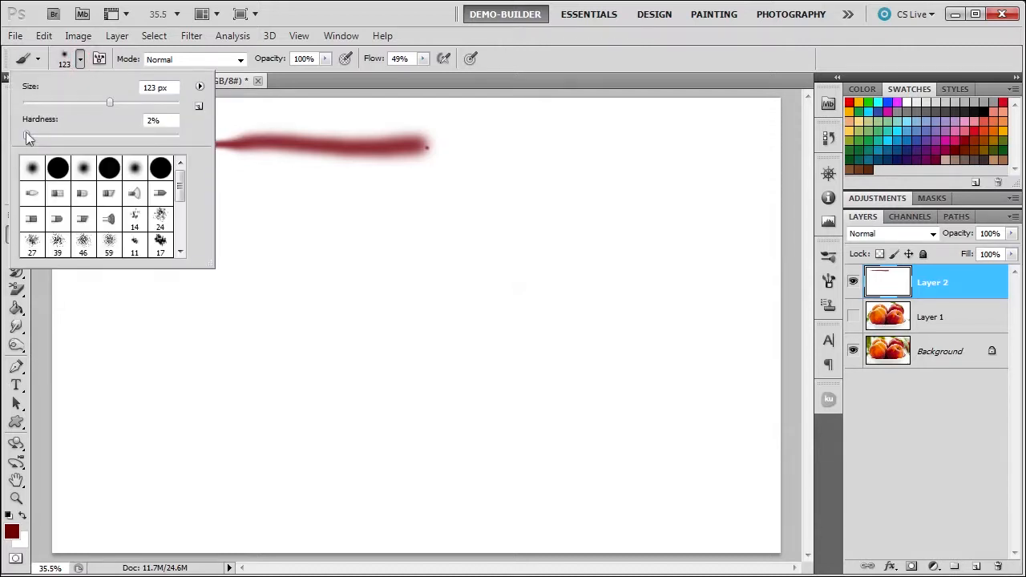
pyautogui.moveTo(26, 133); pyautogui.dragTo(253, 136)
pyautogui.click(523, 64)
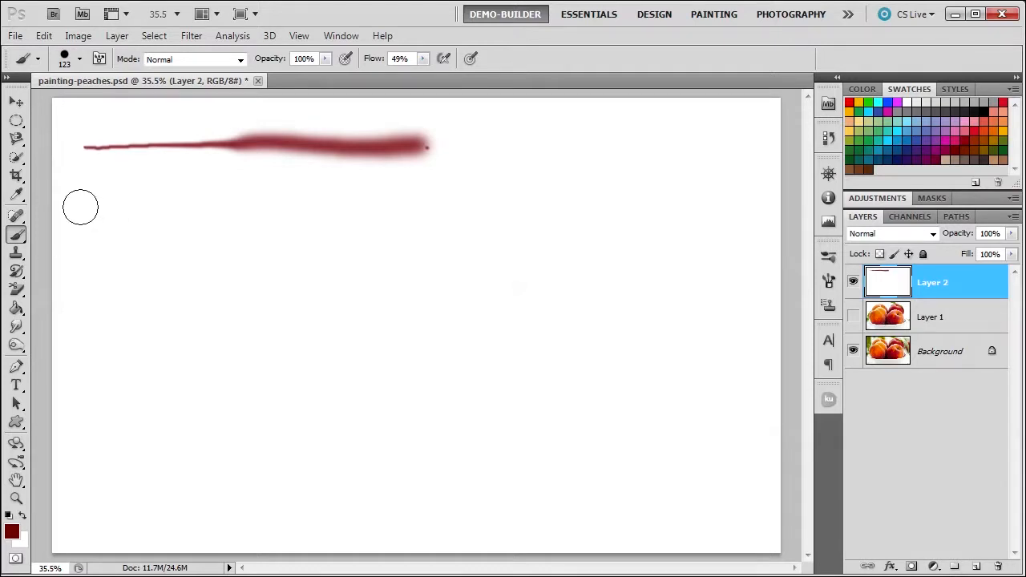
pyautogui.moveTo(82, 207)
pyautogui.mouseDown()
pyautogui.moveTo(490, 212)
pyautogui.moveTo(605, 231)
pyautogui.mouseUp()
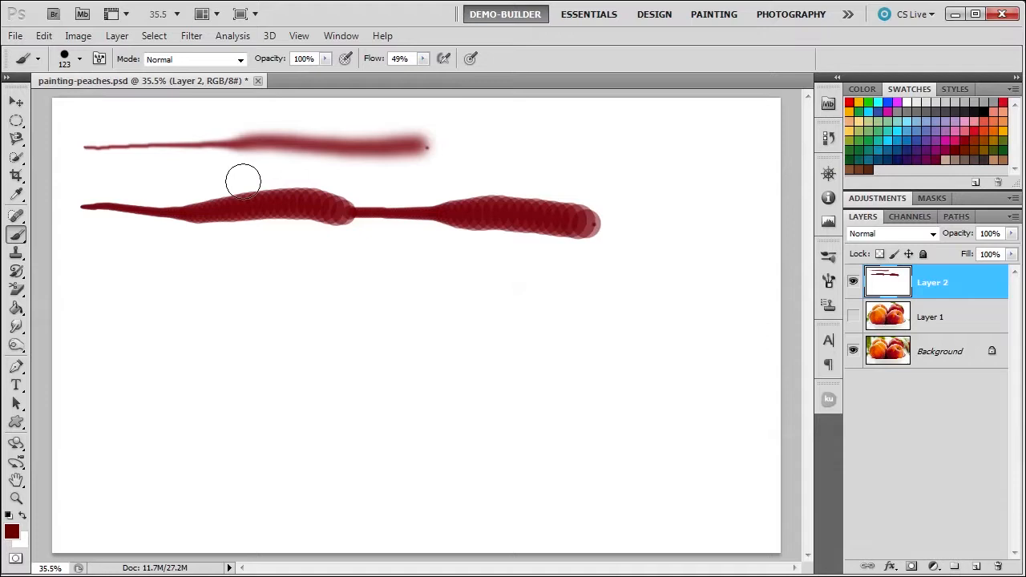
# - Clear the strokes by filling Layer 2 with white, and display the detailed Brush Tip Shape settings
pyautogui.hotkey('ctrl', 'BackSpace')
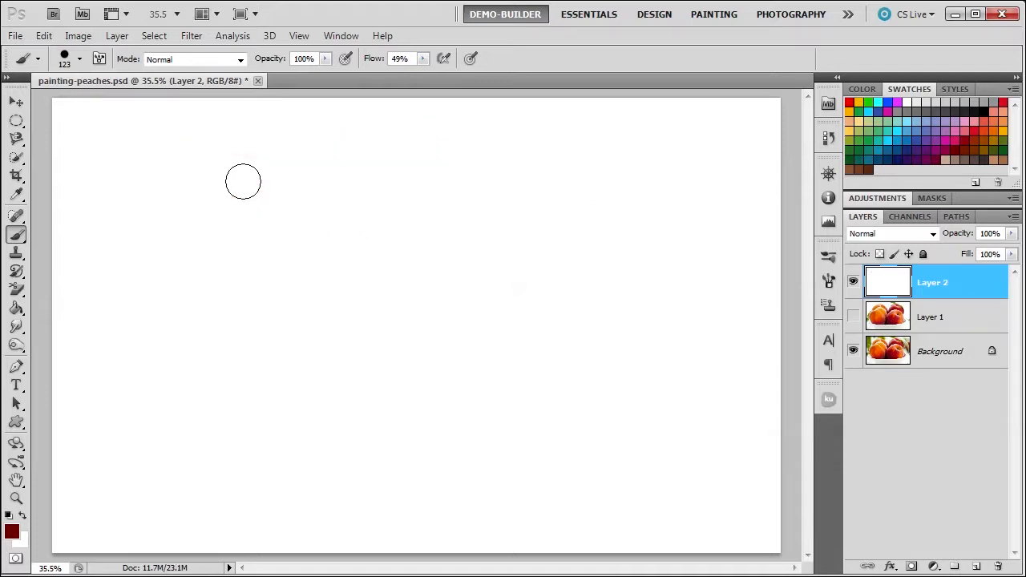
pyautogui.click(99, 60)
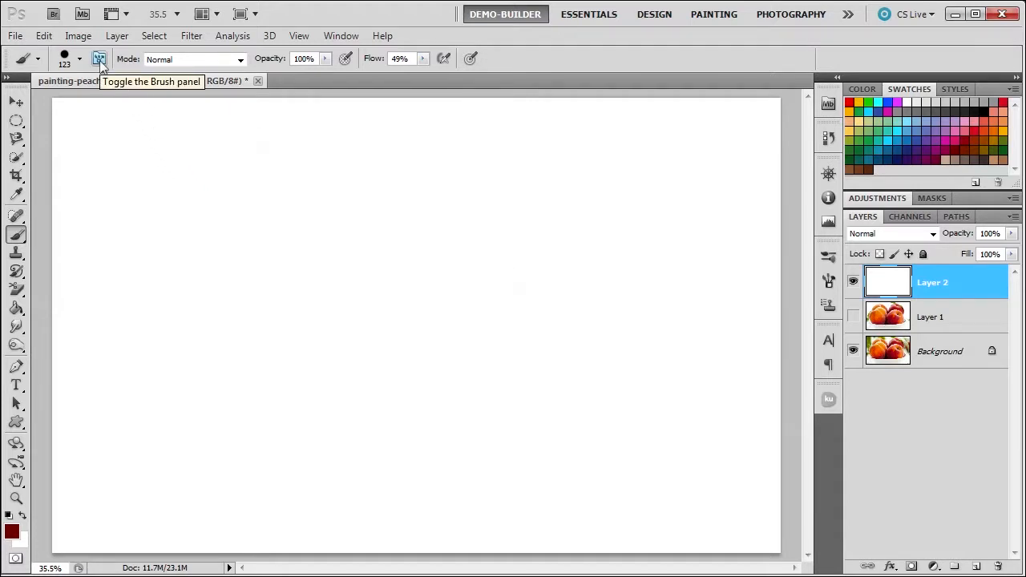
pyautogui.click(100, 60)
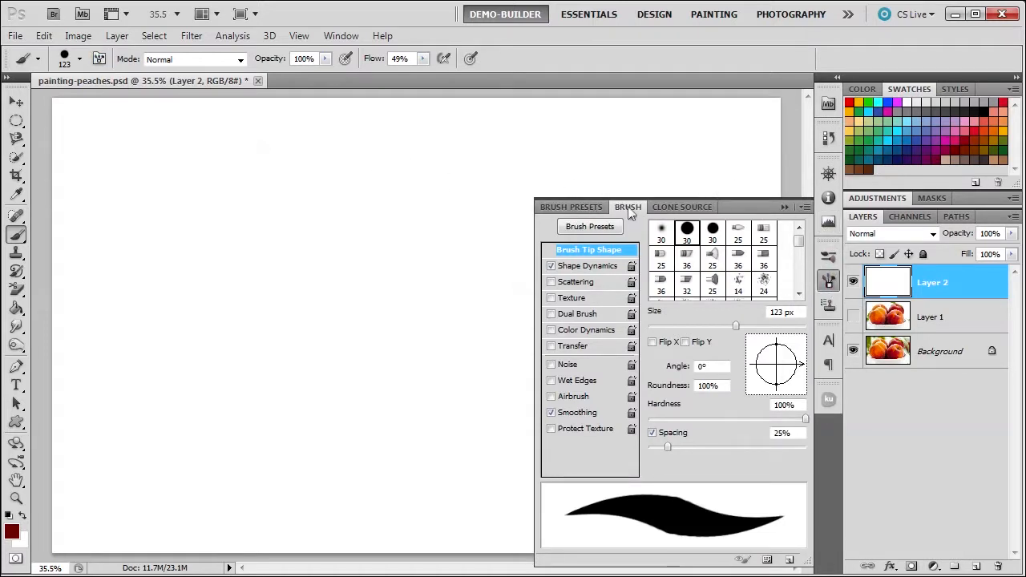
pyautogui.click(582, 266)
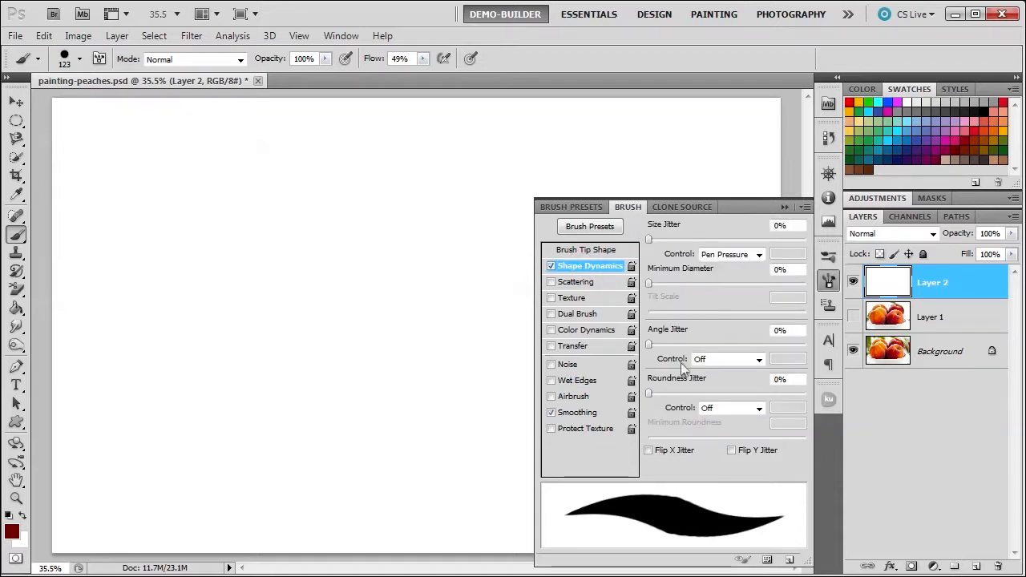
pyautogui.click(586, 250)
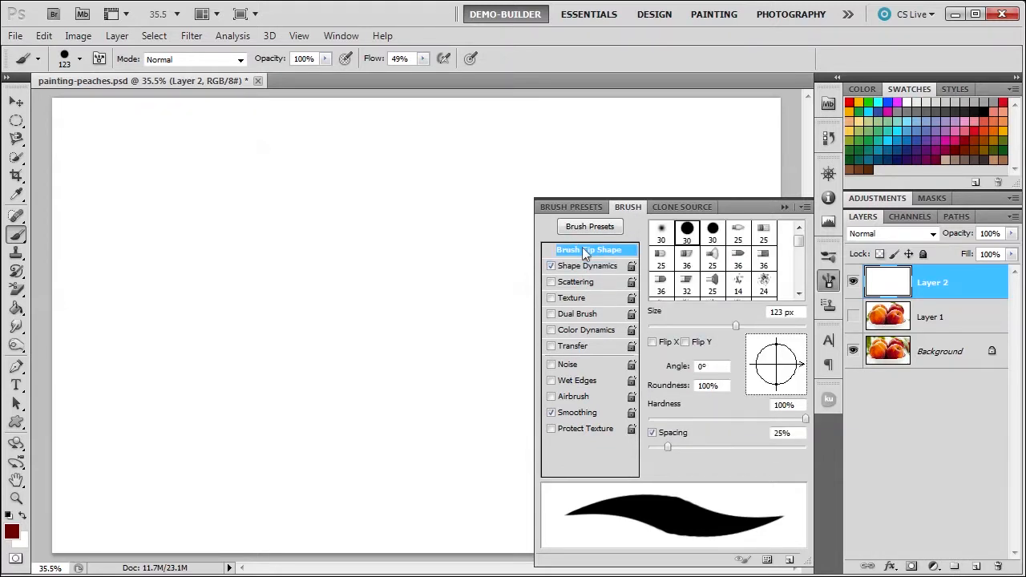
# - Choose the hard round 30 px brush tip and set its size to 61 px, spacing to 10% and hardness to 38%
pyautogui.click(660, 232)
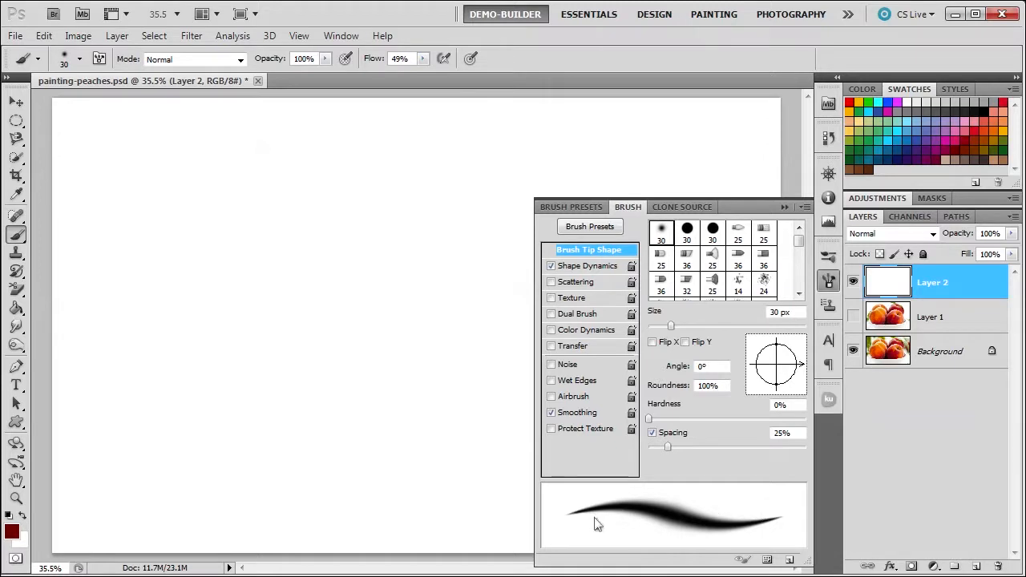
pyautogui.click(687, 232)
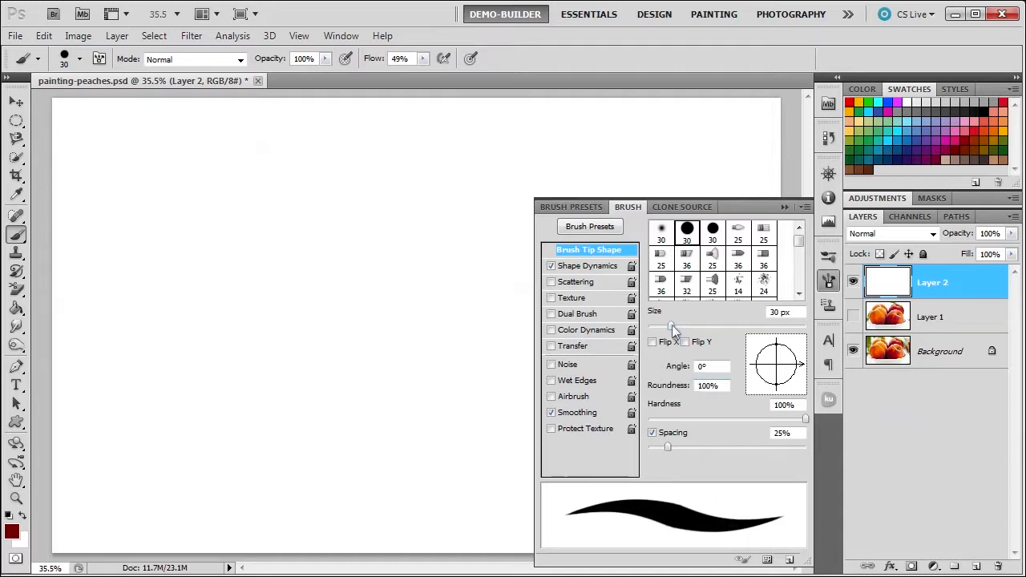
pyautogui.moveTo(672, 329); pyautogui.dragTo(695, 327)
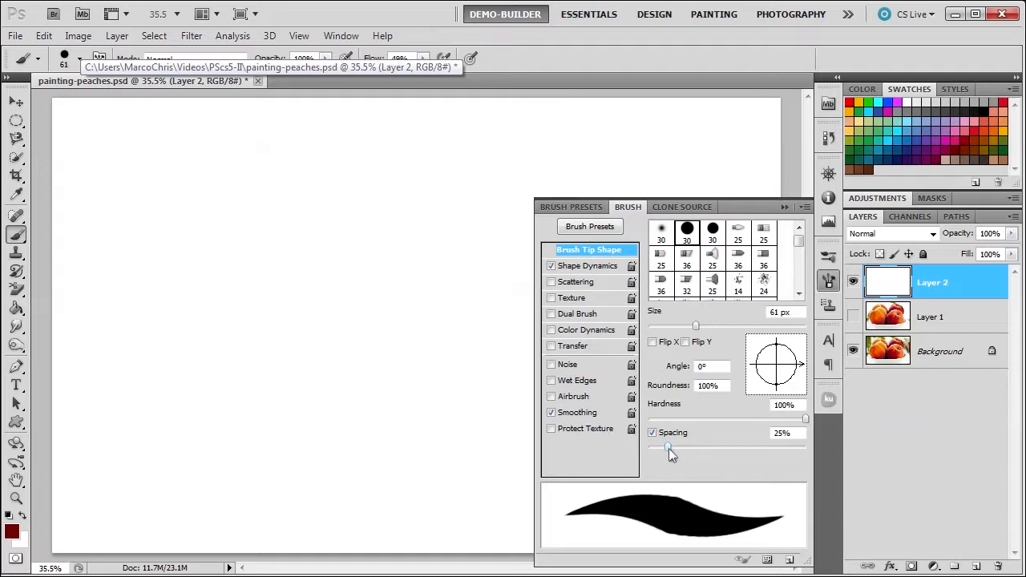
pyautogui.moveTo(669, 448)
pyautogui.mouseDown()
pyautogui.moveTo(786, 448)
pyautogui.moveTo(655, 450)
pyautogui.mouseUp()
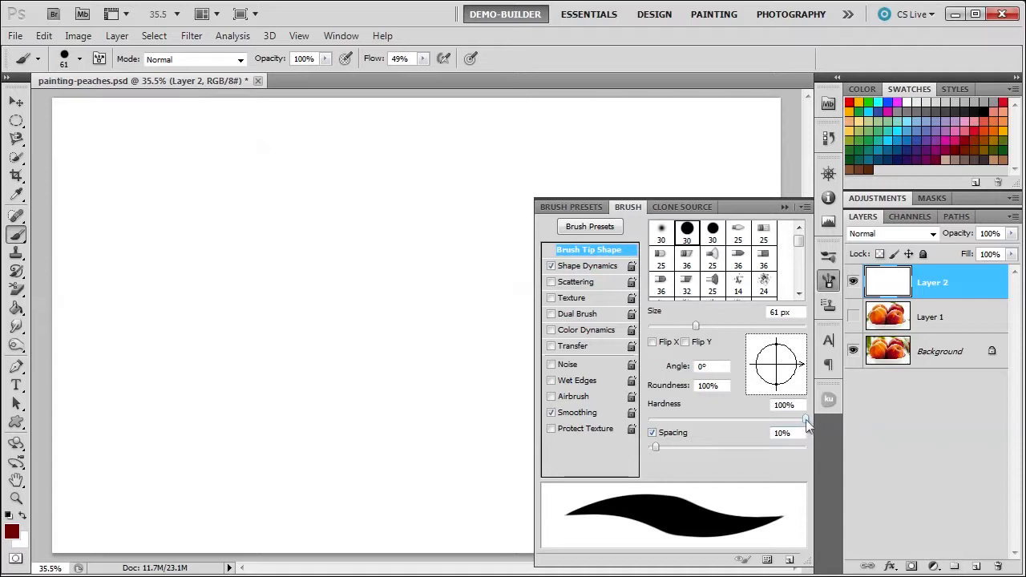
pyautogui.moveTo(808, 425); pyautogui.dragTo(650, 420)
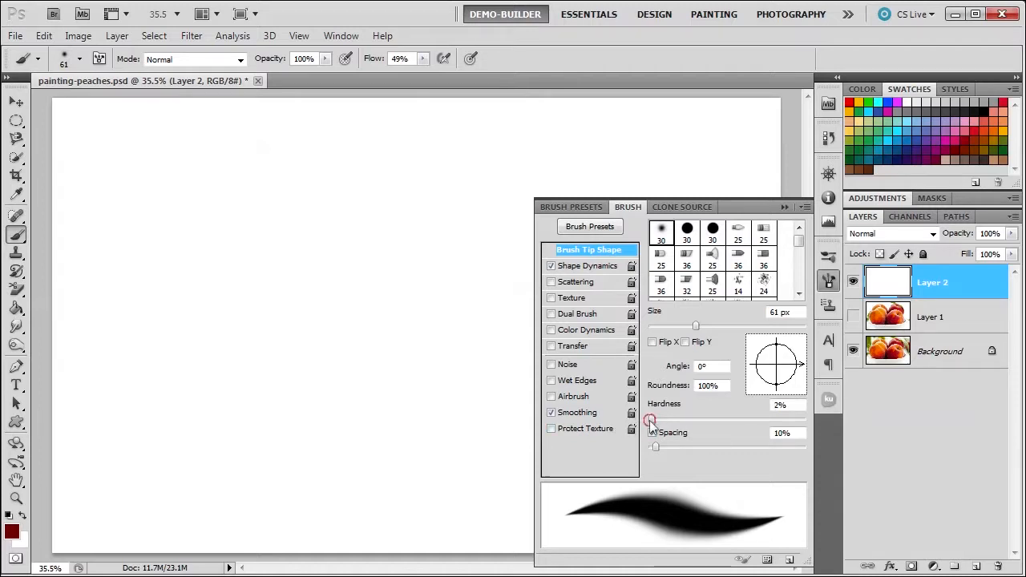
pyautogui.moveTo(650, 421); pyautogui.dragTo(709, 422)
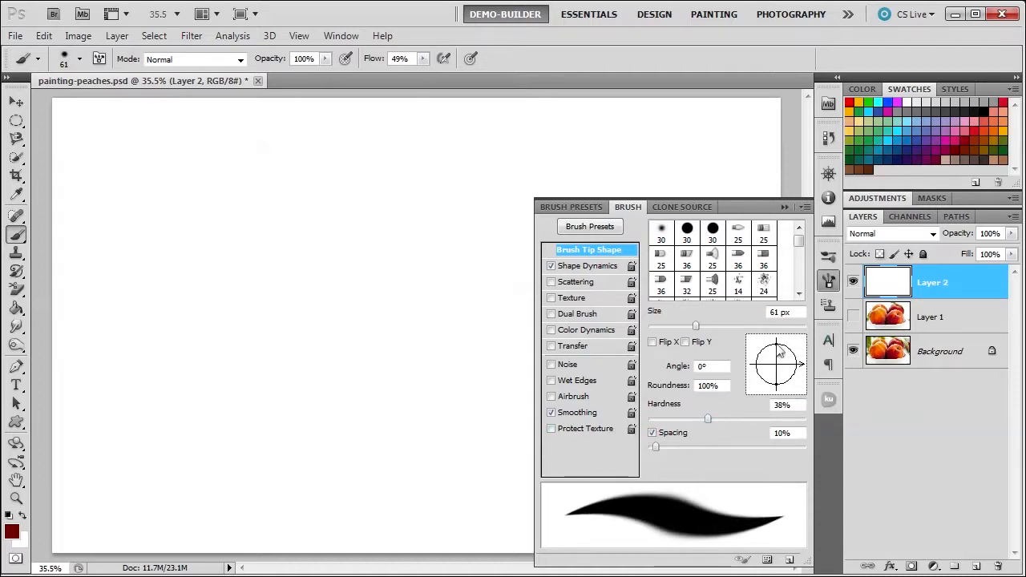
# - Shape the brush tip to a 29° angle and 28% roundness, and paint freehand calligraphic test strokes on the canvas's left half
pyautogui.moveTo(778, 348)
pyautogui.mouseDown()
pyautogui.moveTo(778, 366)
pyautogui.moveTo(794, 357)
pyautogui.mouseUp()
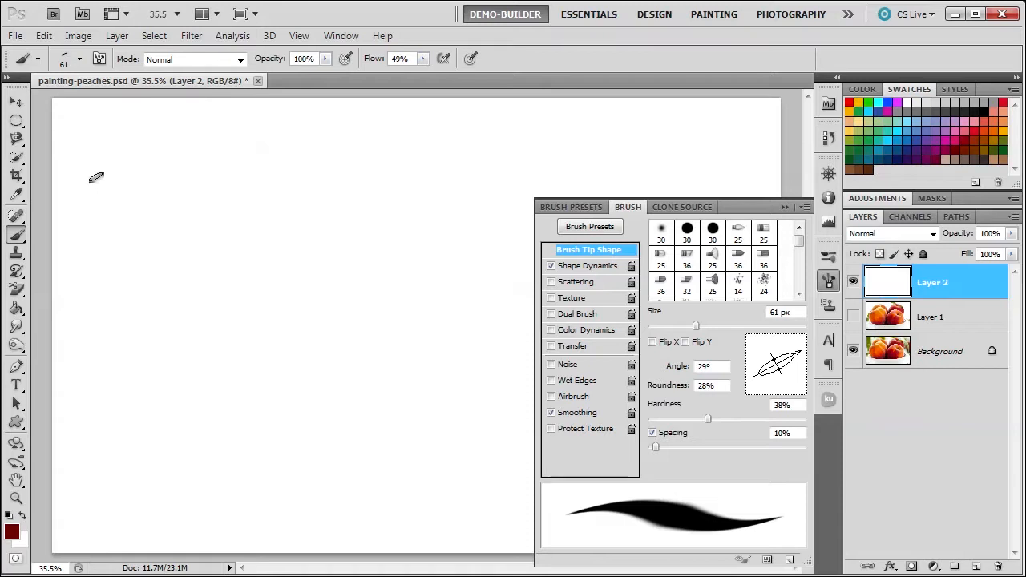
pyautogui.moveTo(95, 175); pyautogui.dragTo(344, 186)
pyautogui.moveTo(236, 240)
pyautogui.mouseDown()
pyautogui.moveTo(294, 287)
pyautogui.moveTo(278, 302)
pyautogui.moveTo(185, 294)
pyautogui.moveTo(173, 264)
pyautogui.moveTo(219, 255)
pyautogui.moveTo(159, 229)
pyautogui.moveTo(119, 264)
pyautogui.moveTo(130, 319)
pyautogui.moveTo(227, 367)
pyautogui.moveTo(250, 366)
pyautogui.moveTo(252, 334)
pyautogui.moveTo(293, 356)
pyautogui.moveTo(374, 325)
pyautogui.moveTo(376, 233)
pyautogui.moveTo(266, 212)
pyautogui.moveTo(239, 223)
pyautogui.moveTo(243, 244)
pyautogui.moveTo(277, 278)
pyautogui.moveTo(292, 337)
pyautogui.mouseUp()
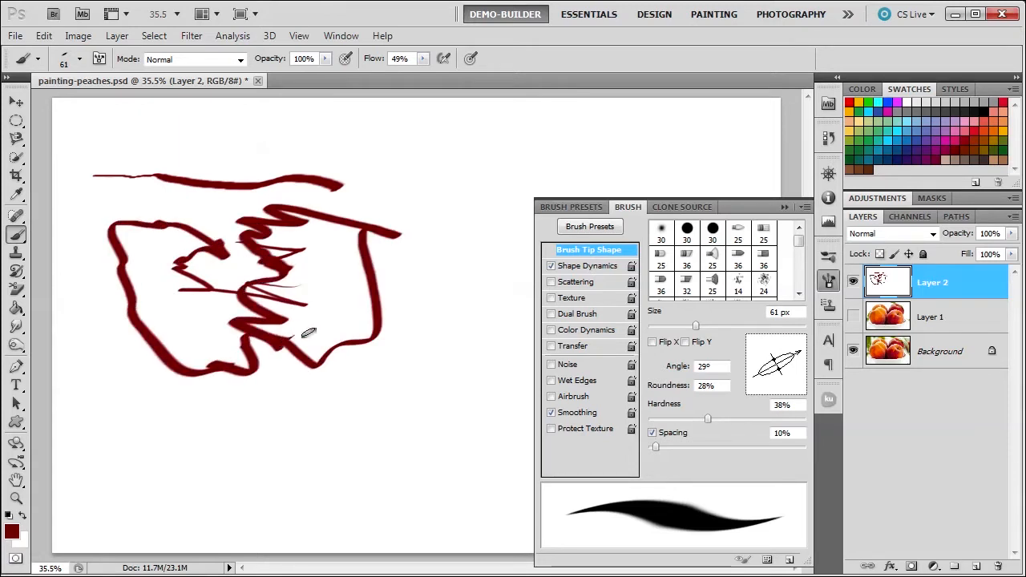